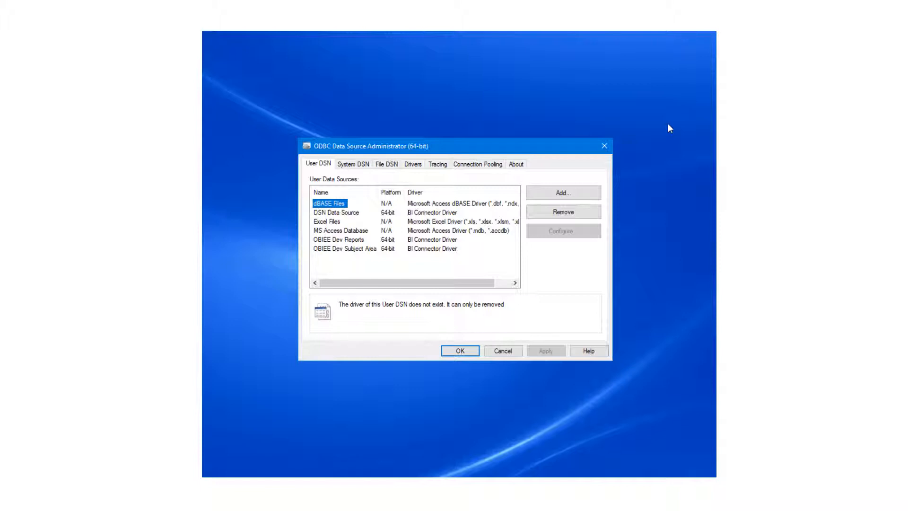
# Add a user data source with the BI Connector Driver and name it My Taleo Reports
pyautogui.click(592, 194)
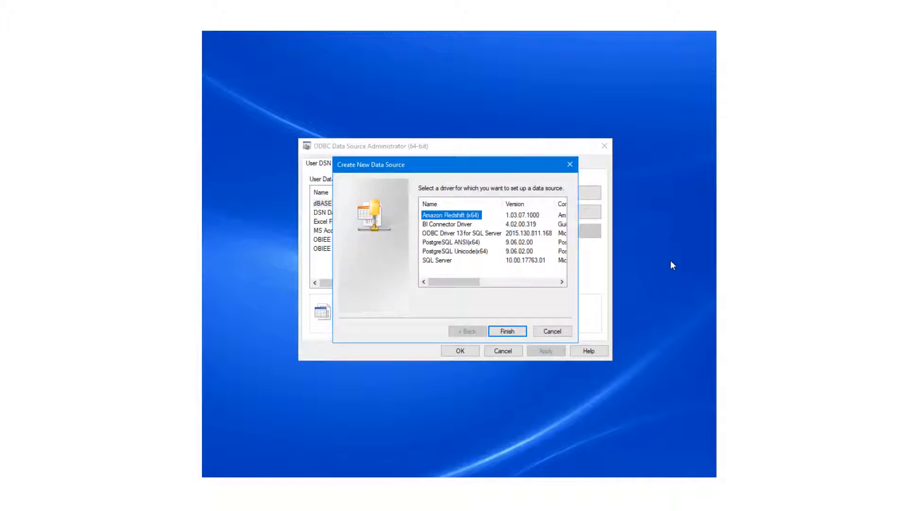
pyautogui.click(447, 224)
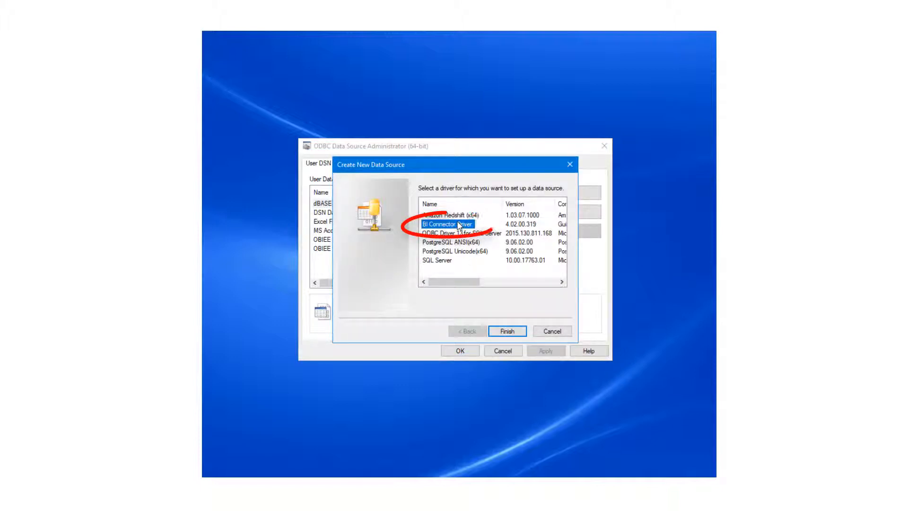
pyautogui.click(507, 331)
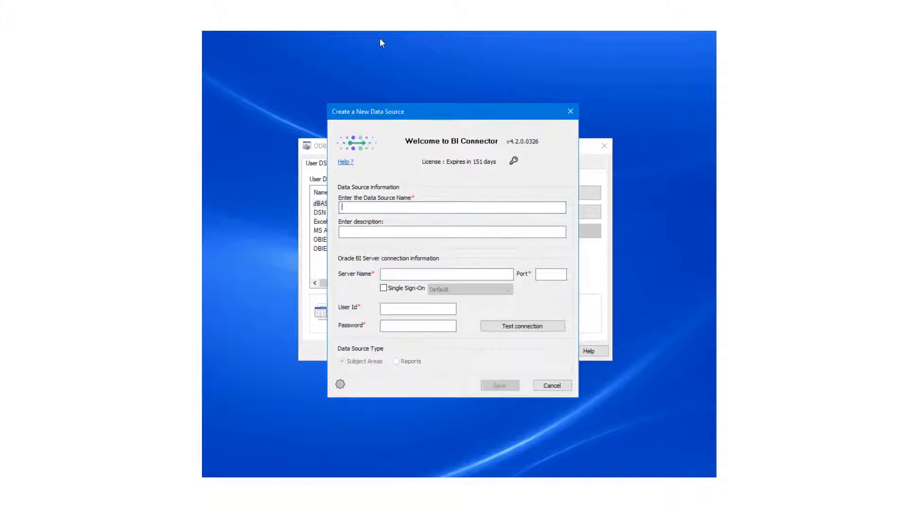
pyautogui.write('My Taleo Reports')
pyautogui.click(465, 274)
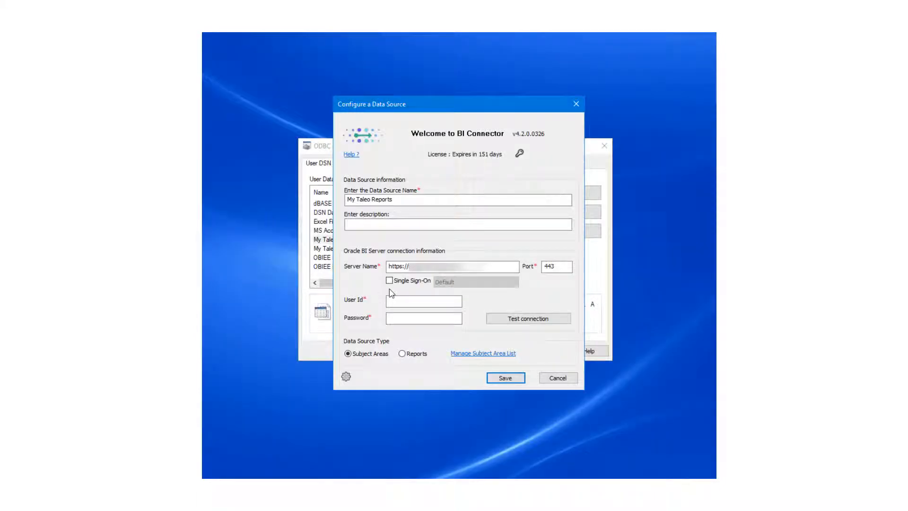
# Enable Single Sign-On for the My Taleo Reports data source and set its type to Taleo
pyautogui.click(390, 281)
pyautogui.click(504, 282)
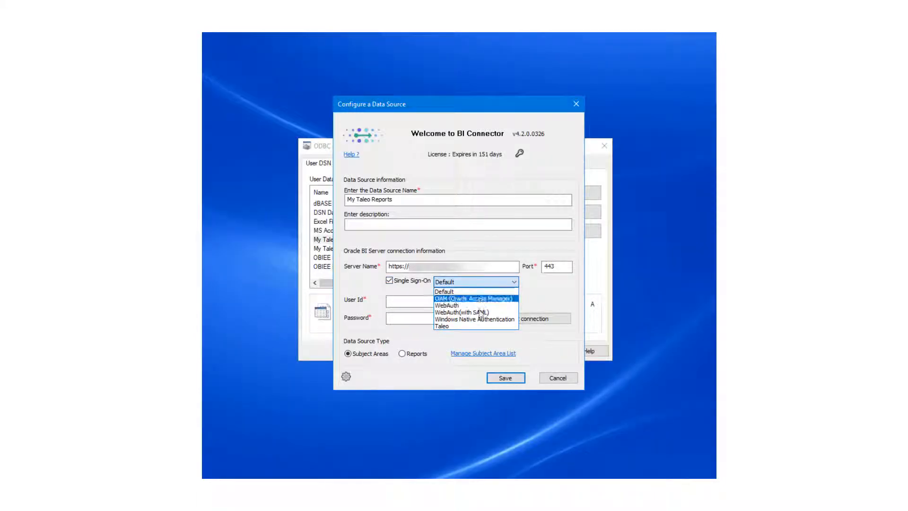
pyautogui.click(480, 326)
# Enter Qlik.user as the user ID and fill in the account password for the BI server connection
pyautogui.click(434, 307)
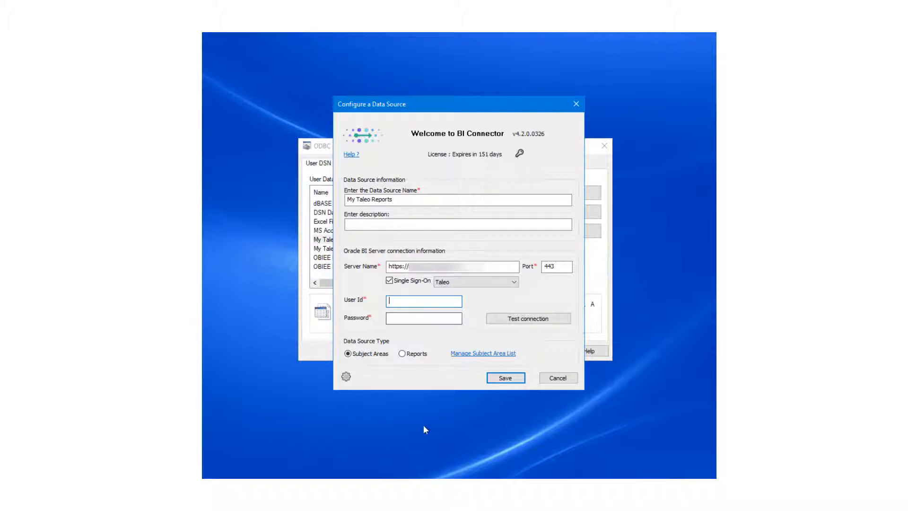
pyautogui.write('Qlik.user')
pyautogui.press('Tab')
pyautogui.hotkey('ctrl', 'v')
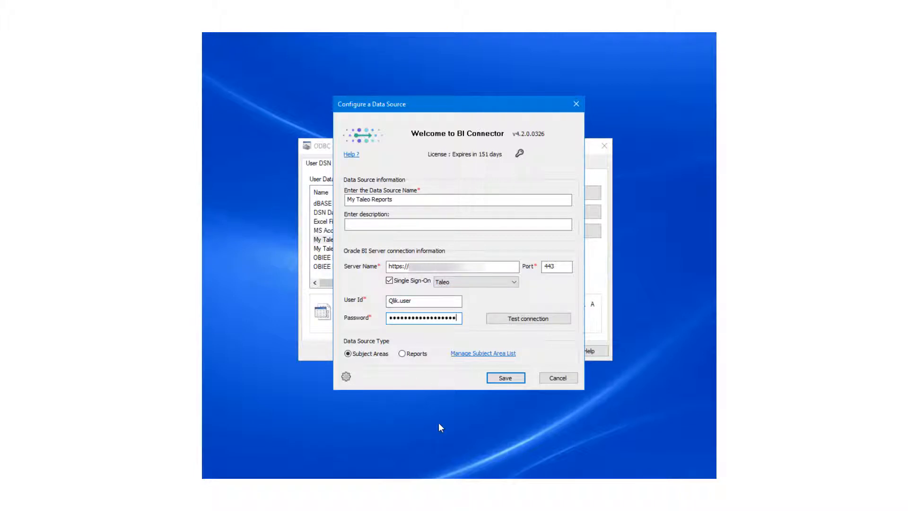
# Test the connection to the BI server and set the data source type to Reports
pyautogui.click(532, 323)
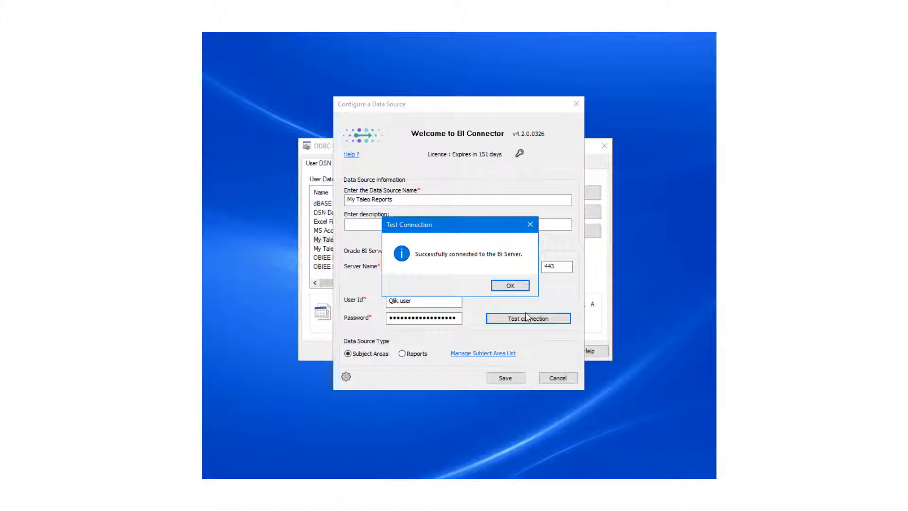
pyautogui.click(509, 286)
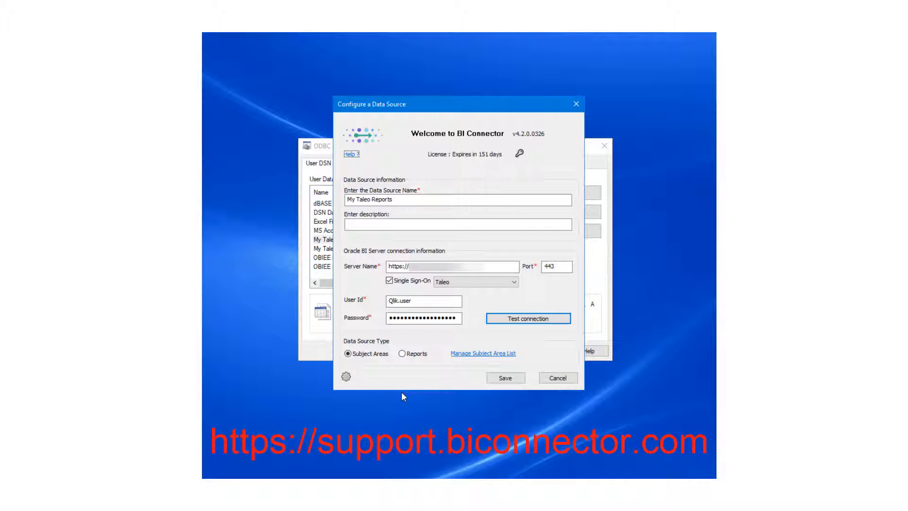
pyautogui.click(402, 354)
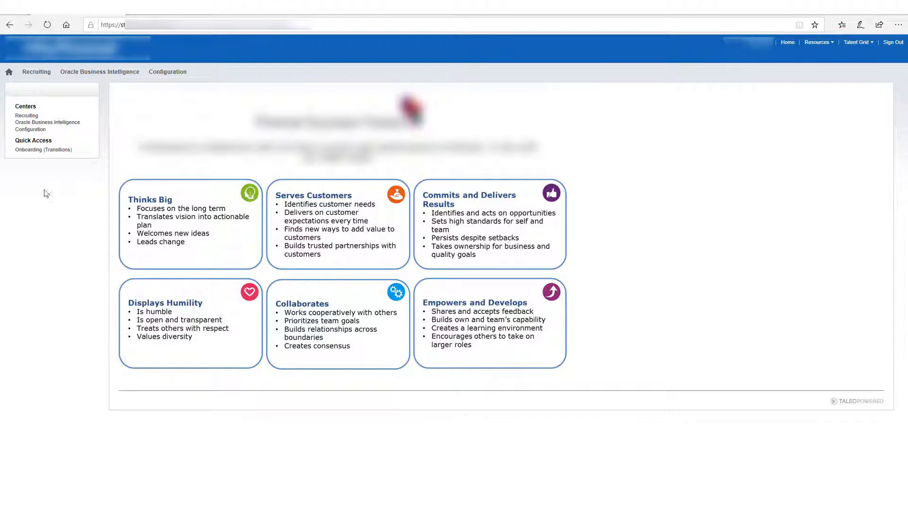
# From the Taleo web portal, open the Oracle Business Intelligence catalog folder Company Shared/Company Shared/Recruiting/Standard Reports
pyautogui.click(94, 76)
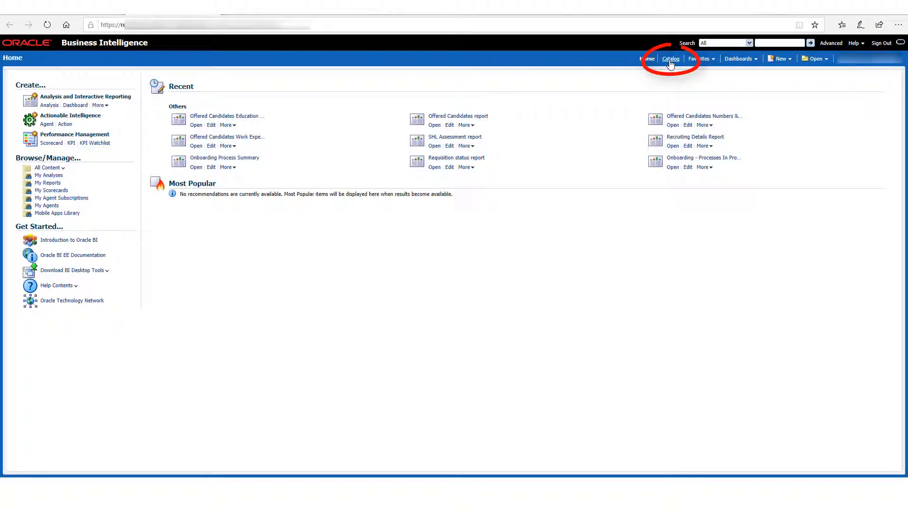
pyautogui.click(671, 59)
pyautogui.click(12, 117)
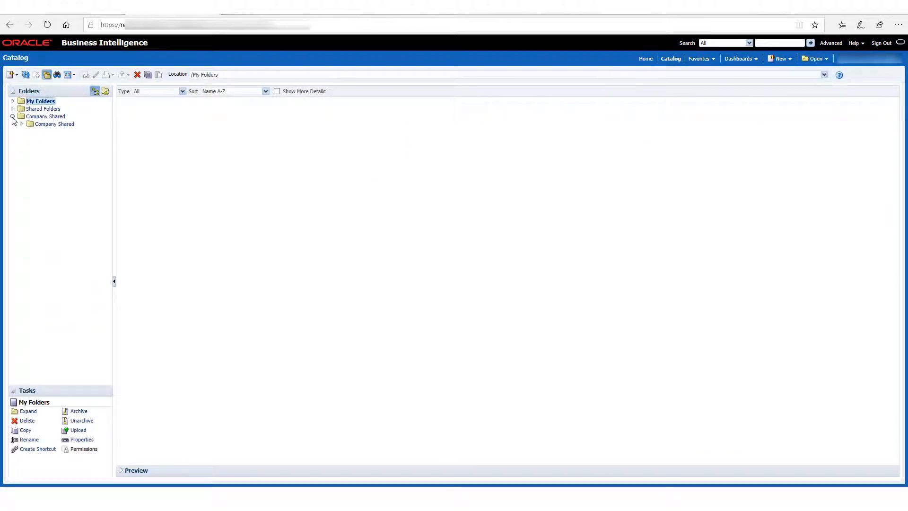
pyautogui.click(22, 124)
pyautogui.click(30, 139)
pyautogui.click(72, 161)
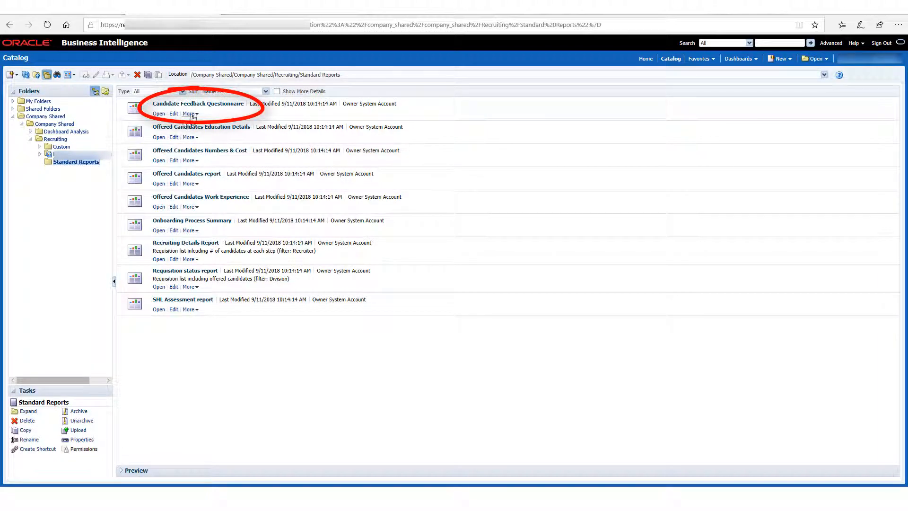
# Open the properties of the Candidate Feedback Questionnaire report and select its location path for copying
pyautogui.click(190, 113)
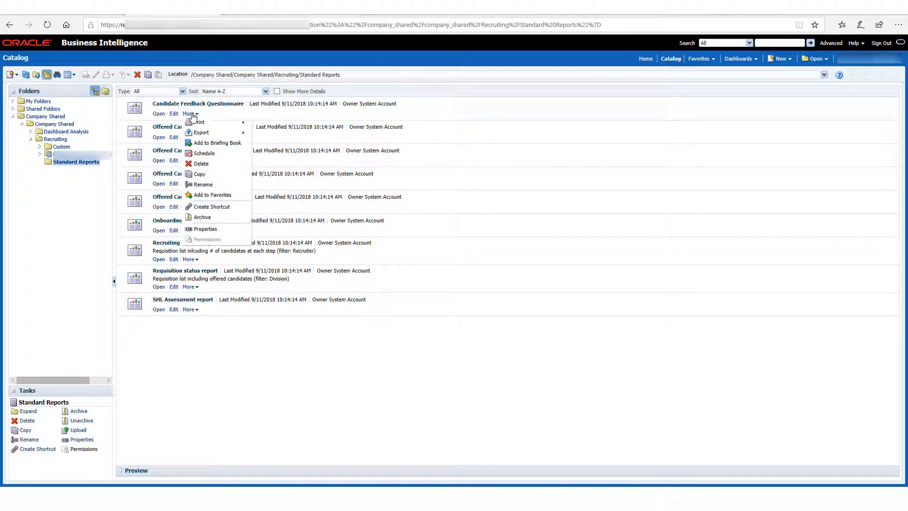
pyautogui.click(220, 230)
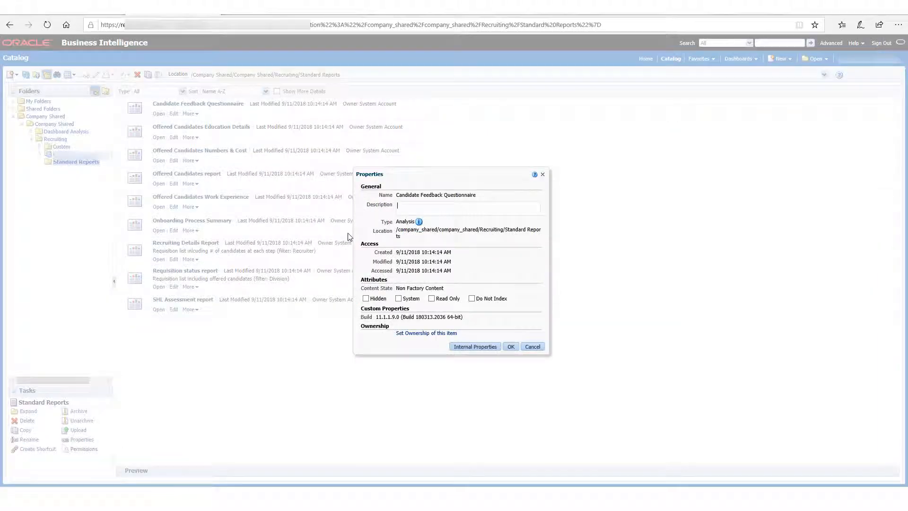
pyautogui.tripleClick(399, 236)
pyautogui.hotkey('ctrl', 'c')
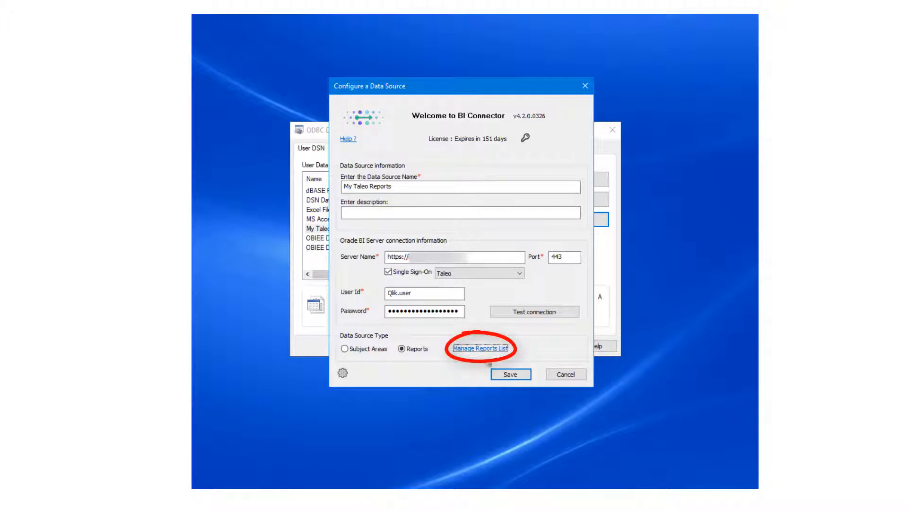
# Back in BI Connector, add /company_shared/company_shared/Recruiting/Standard Reports to the reports list, exclude My Folder reports, and save the data source
pyautogui.click(492, 350)
pyautogui.hotkey('ctrl', 'v')
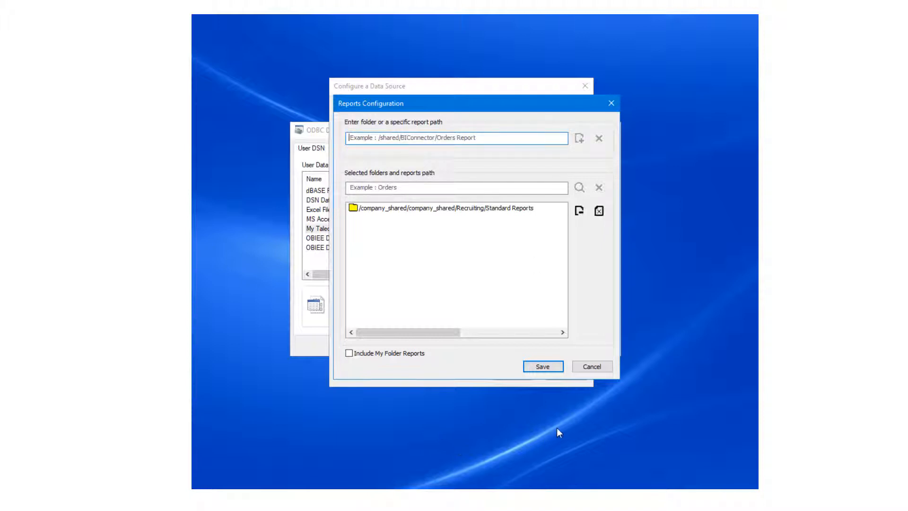
pyautogui.click(350, 355)
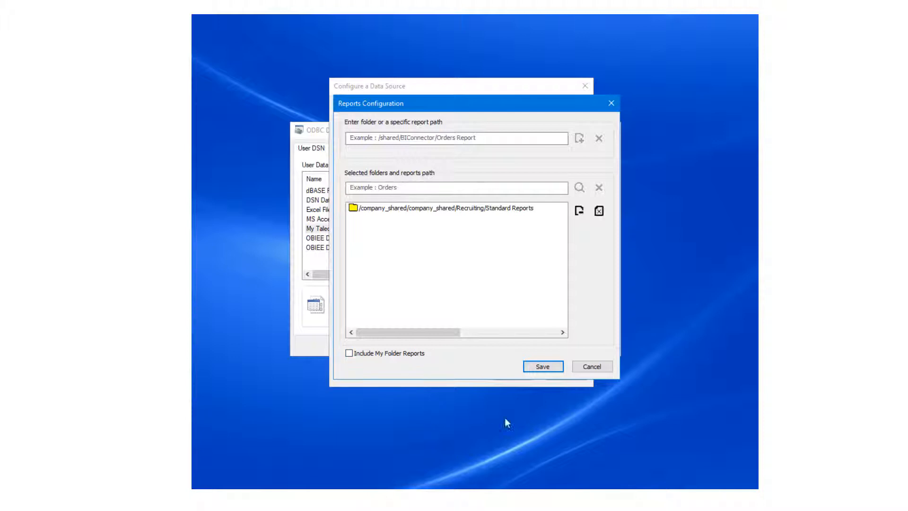
pyautogui.click(542, 368)
pyautogui.click(522, 376)
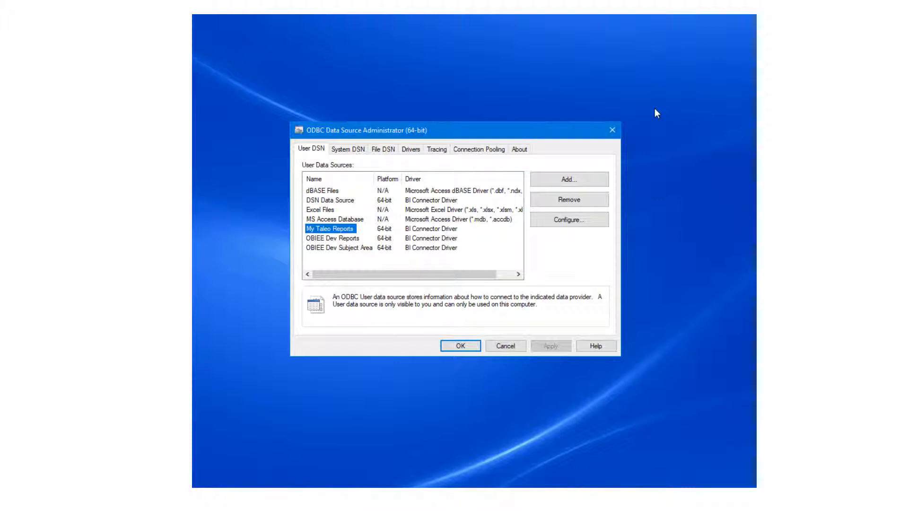
# Add another user data source with the BI Connector Driver and name it My Taleo Subject Areas
pyautogui.click(587, 182)
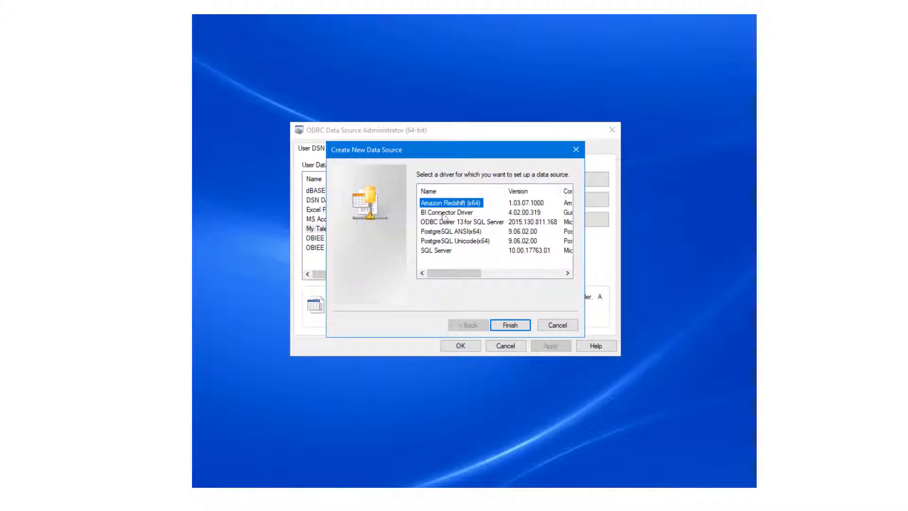
pyautogui.click(447, 212)
pyautogui.click(510, 326)
pyautogui.write('My ')
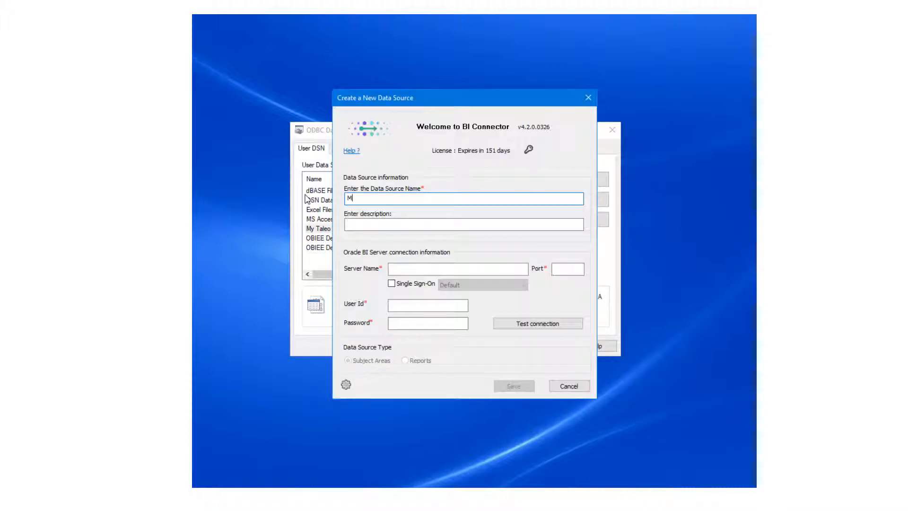
pyautogui.write('Taleo Subject Areas')
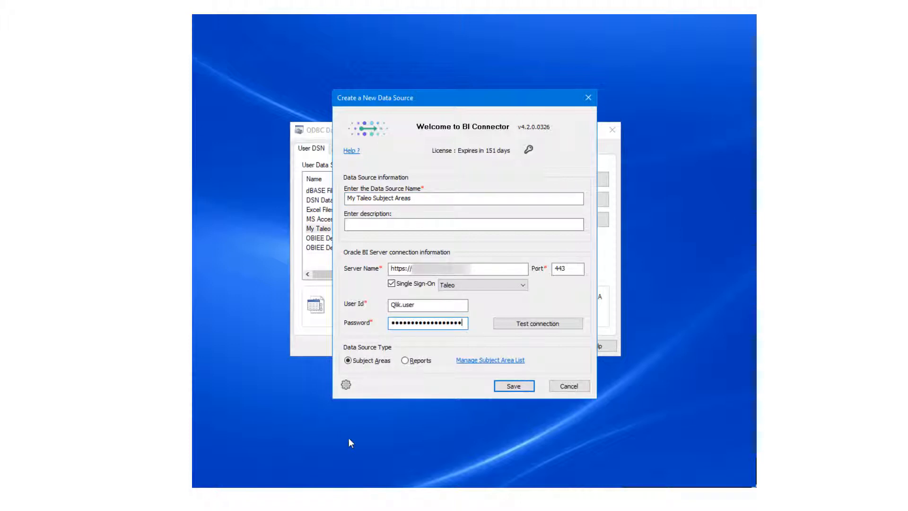
# Test the My Taleo Subject Areas connection to the BI server and open its subject area list configuration
pyautogui.click(569, 327)
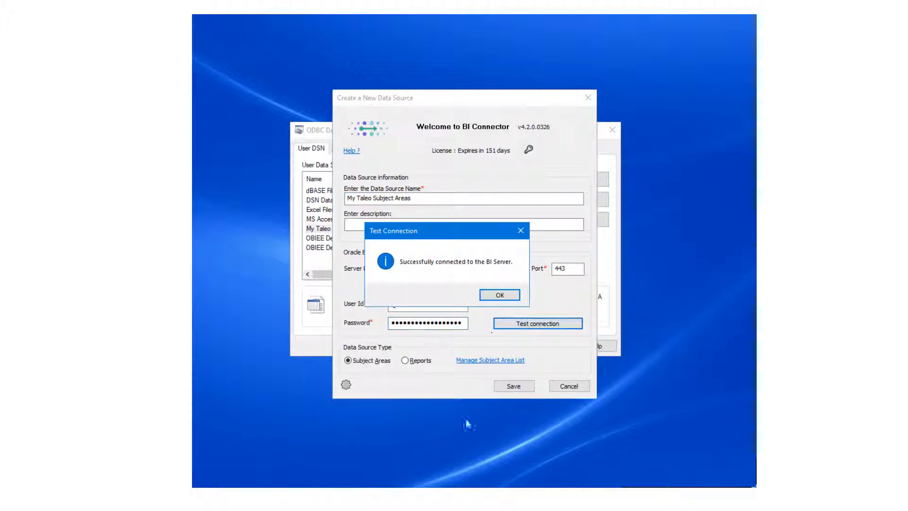
pyautogui.press('Return')
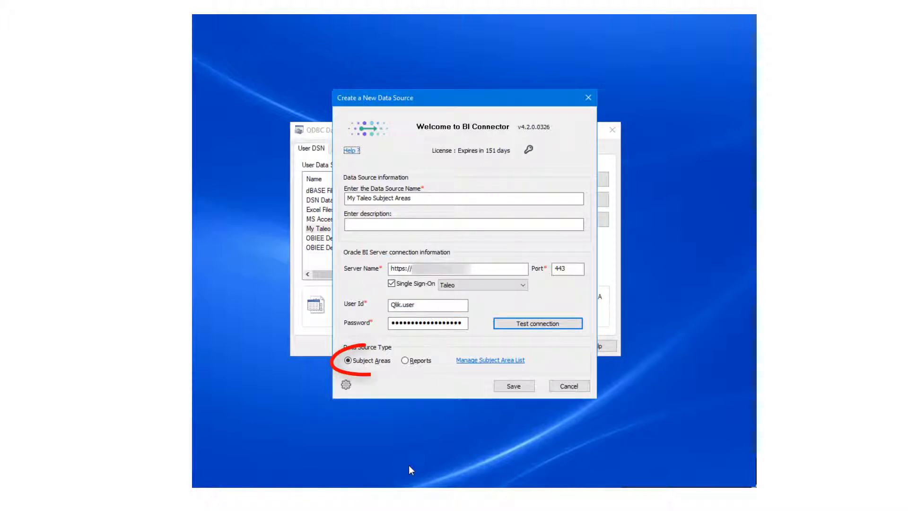
pyautogui.click(473, 362)
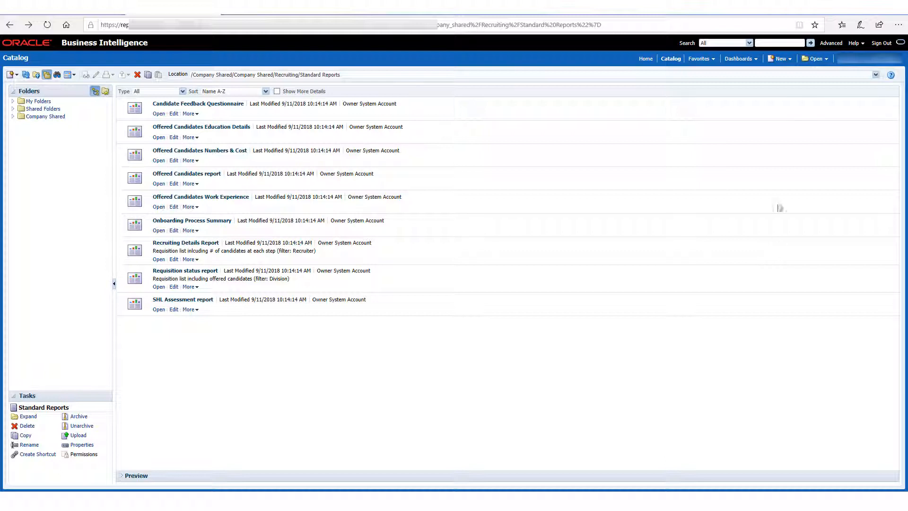
# Switch to Oracle Business Intelligence and start a new analysis to look up the available subject area names
pyautogui.click(781, 58)
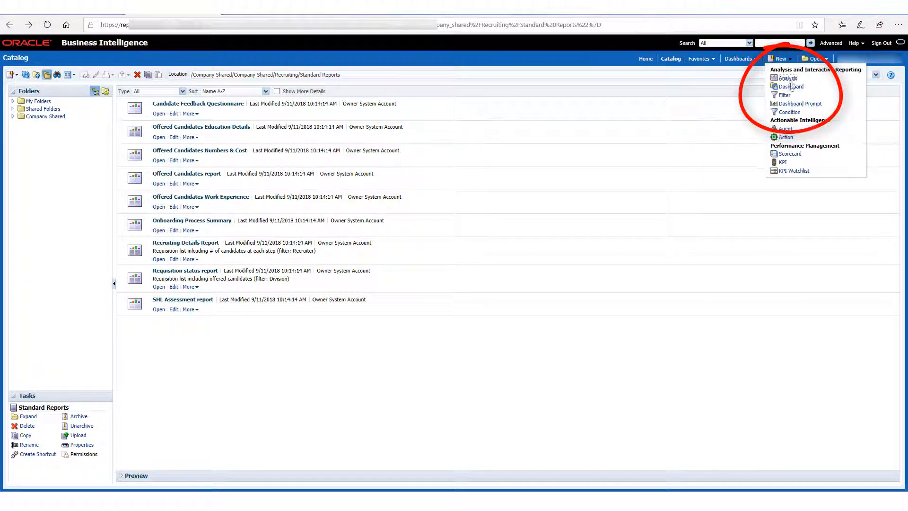
pyautogui.click(789, 79)
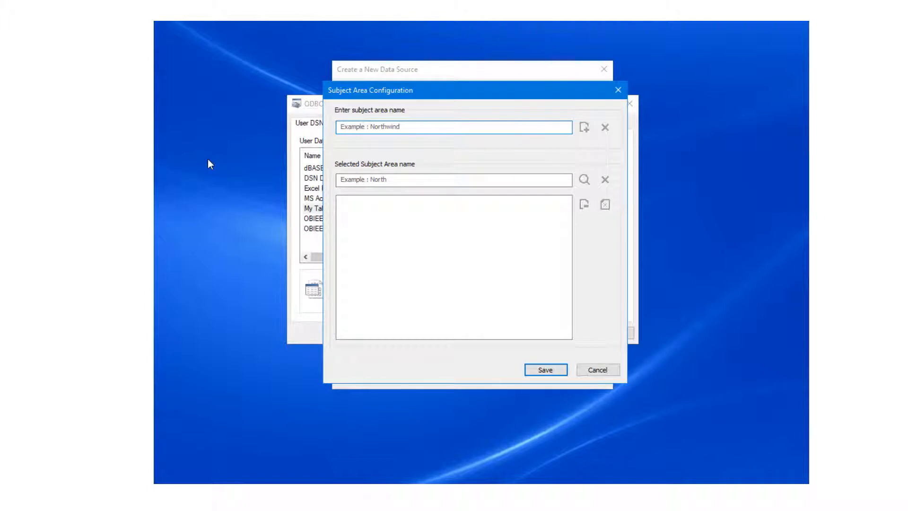
# Back in BI Connector, add Recruiting to the selected subject areas and save the My Taleo Subject Areas data source
pyautogui.write('Recrui')
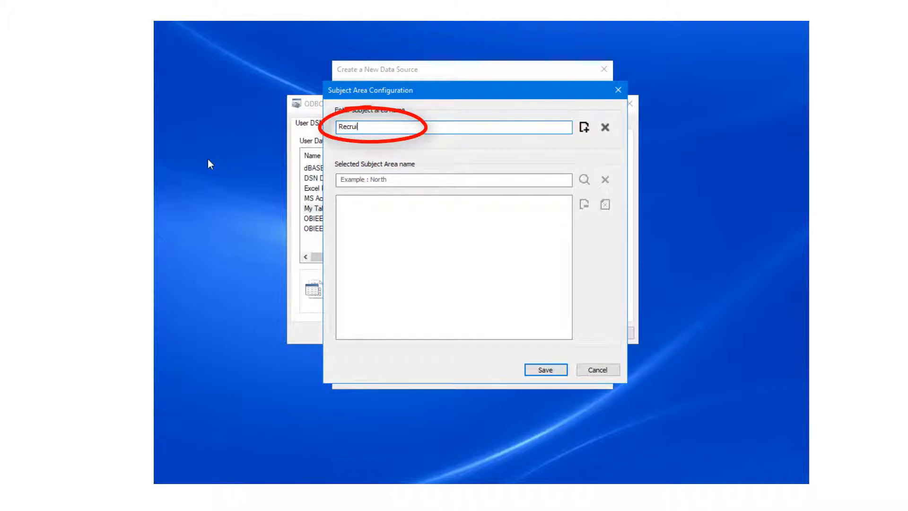
pyautogui.write('ting')
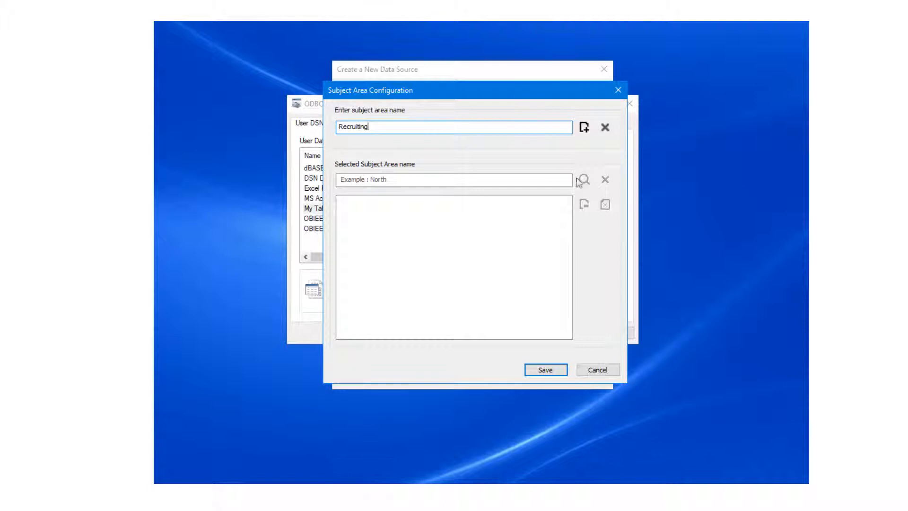
pyautogui.click(586, 127)
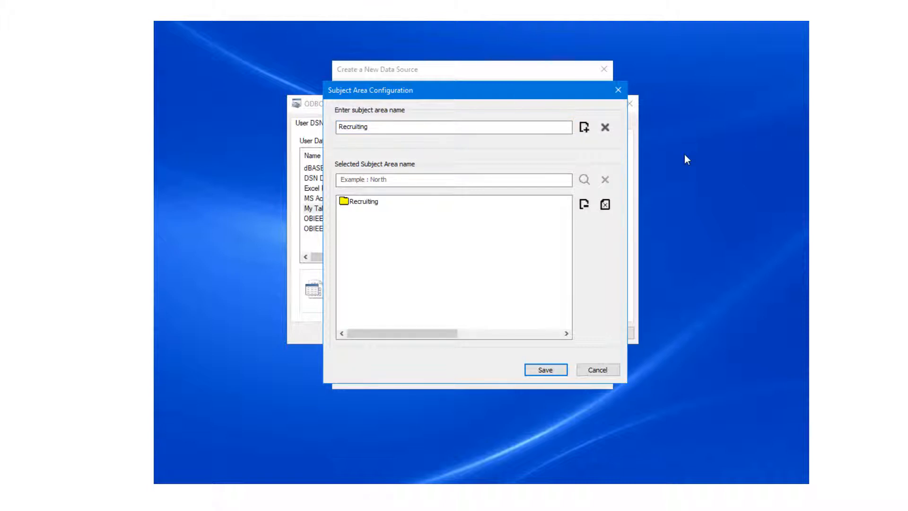
pyautogui.click(546, 370)
pyautogui.click(525, 378)
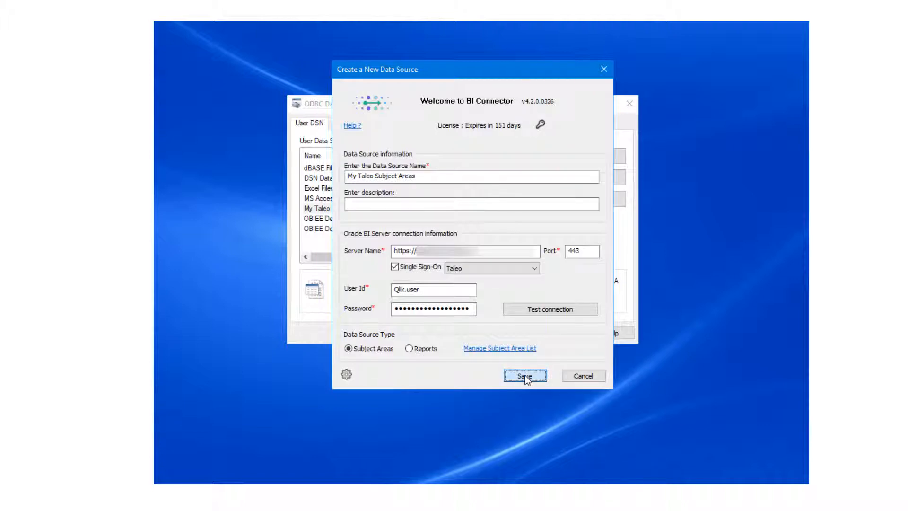